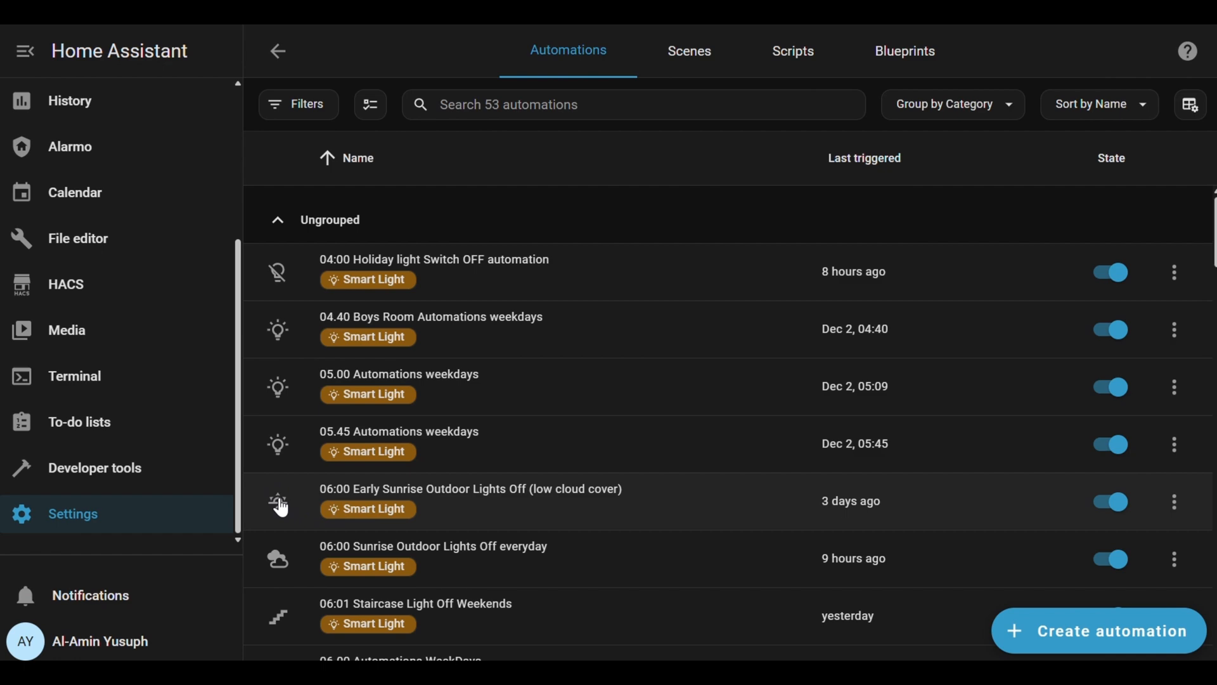
- Open the "06:00 Sunrise Outdoor Lights Off everyday" automation for editing
click(280, 557)
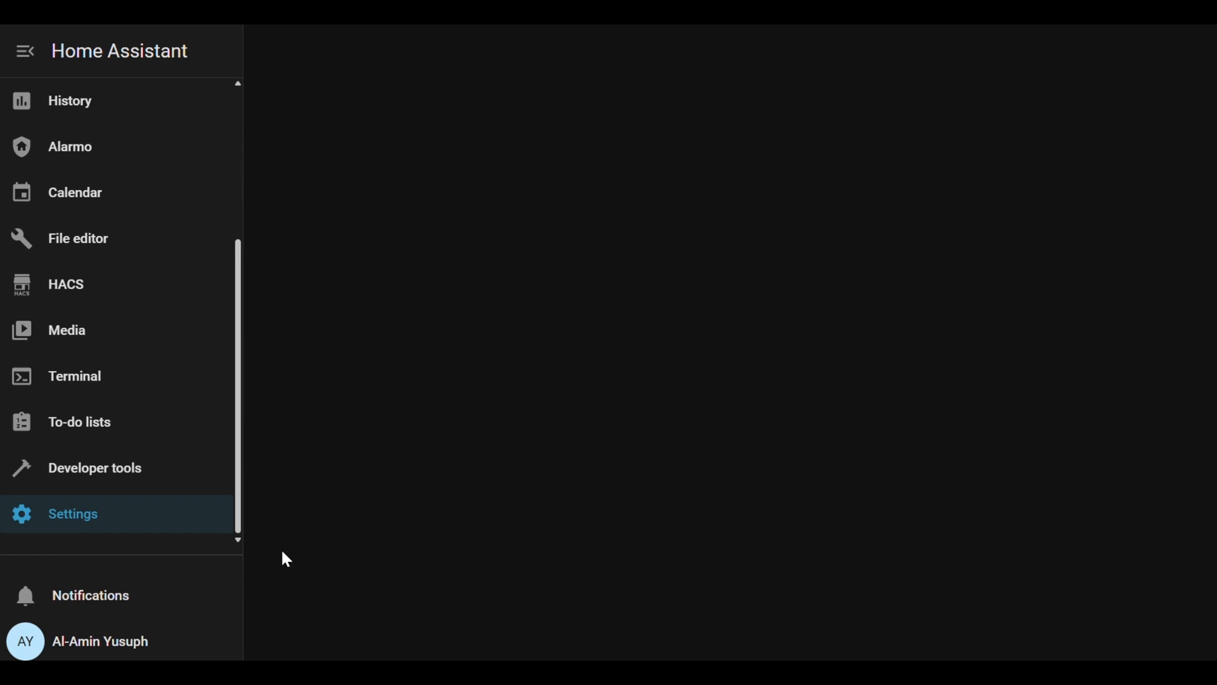
scroll(741, 403, down, 15)
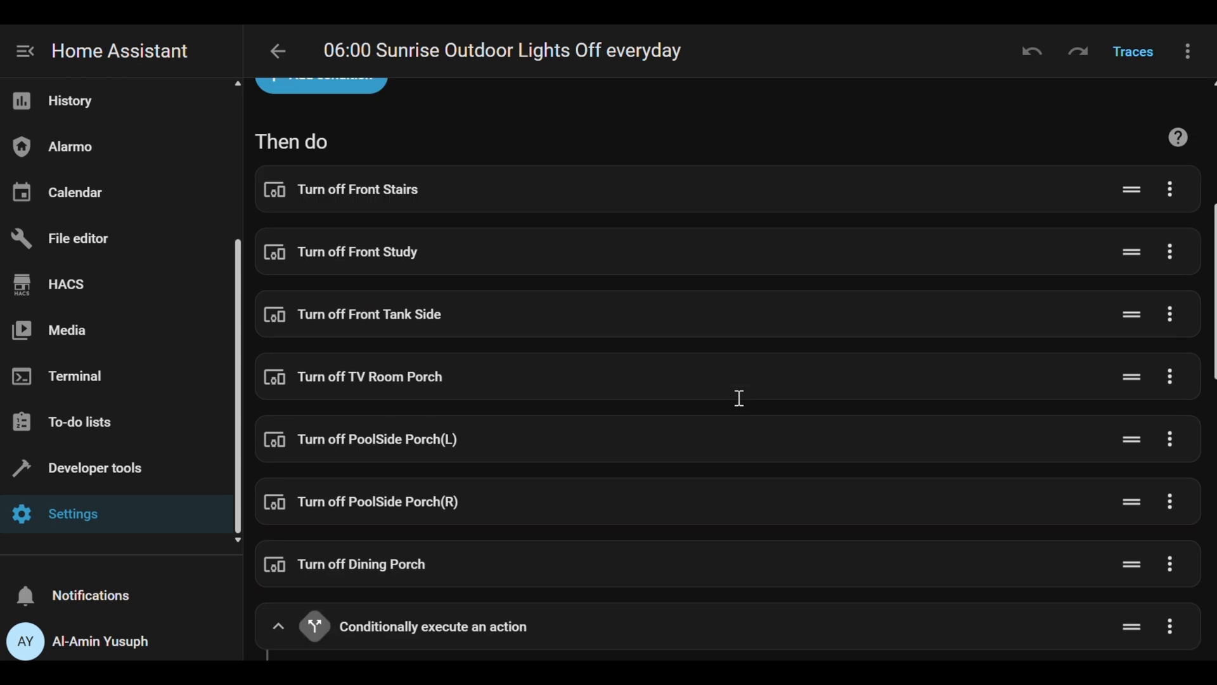
scroll(739, 398, down, 4)
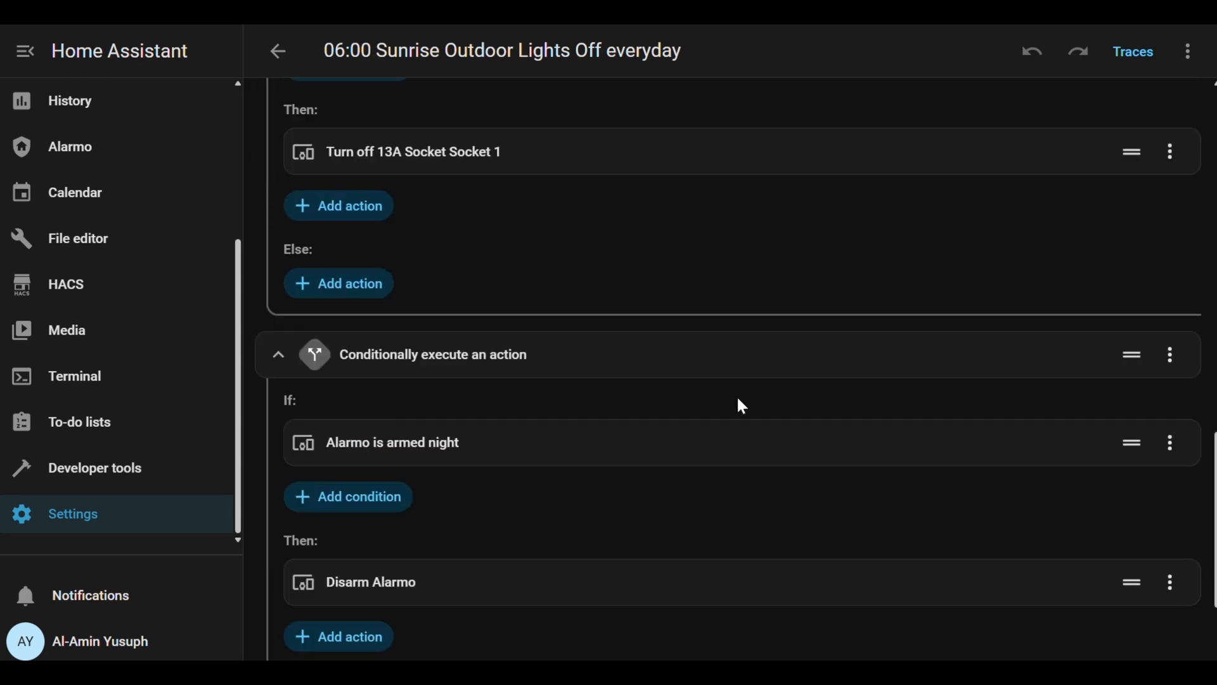
- Examine the automation's conditional actions for the 13A socket and Alarmo, along with the lights it turns off
scroll(739, 399, up, 3)
scroll(738, 399, up, 3)
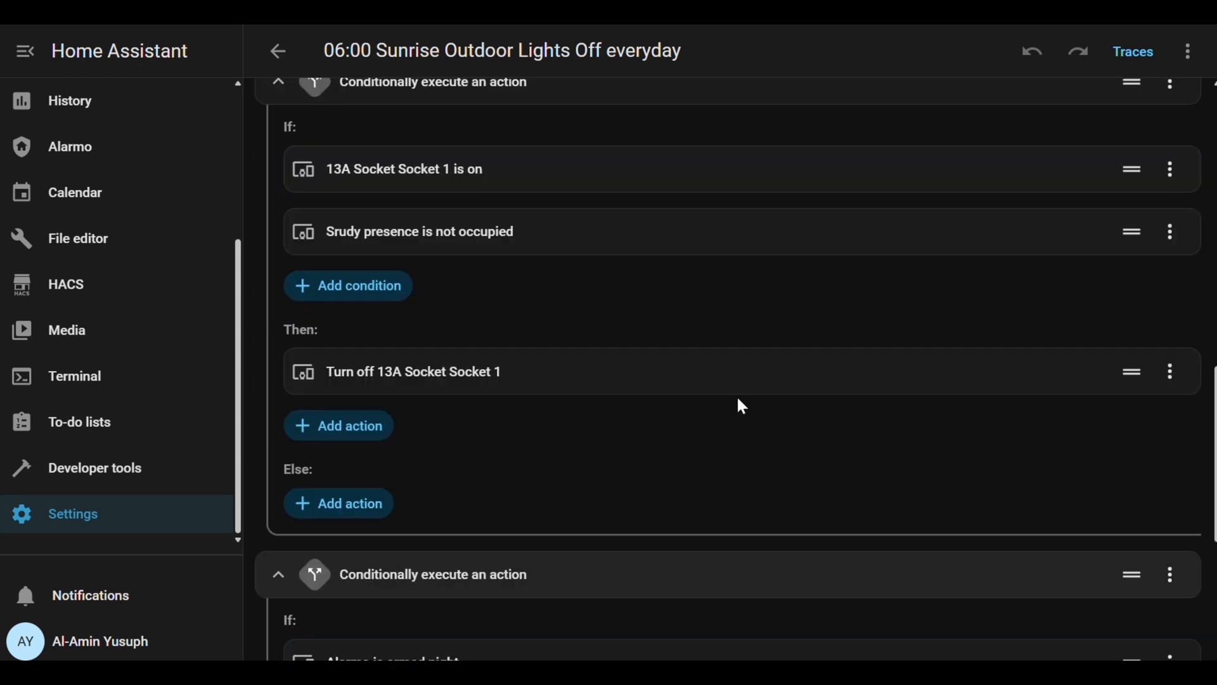
scroll(738, 400, down, 6)
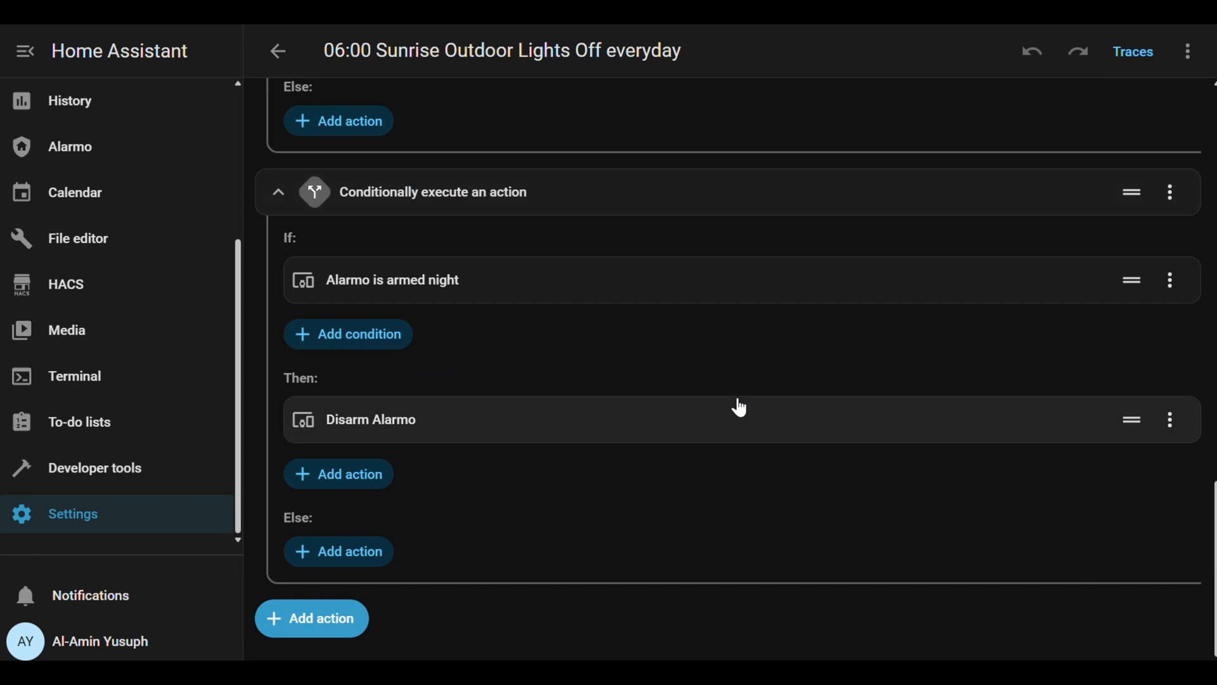
scroll(740, 406, up, 5)
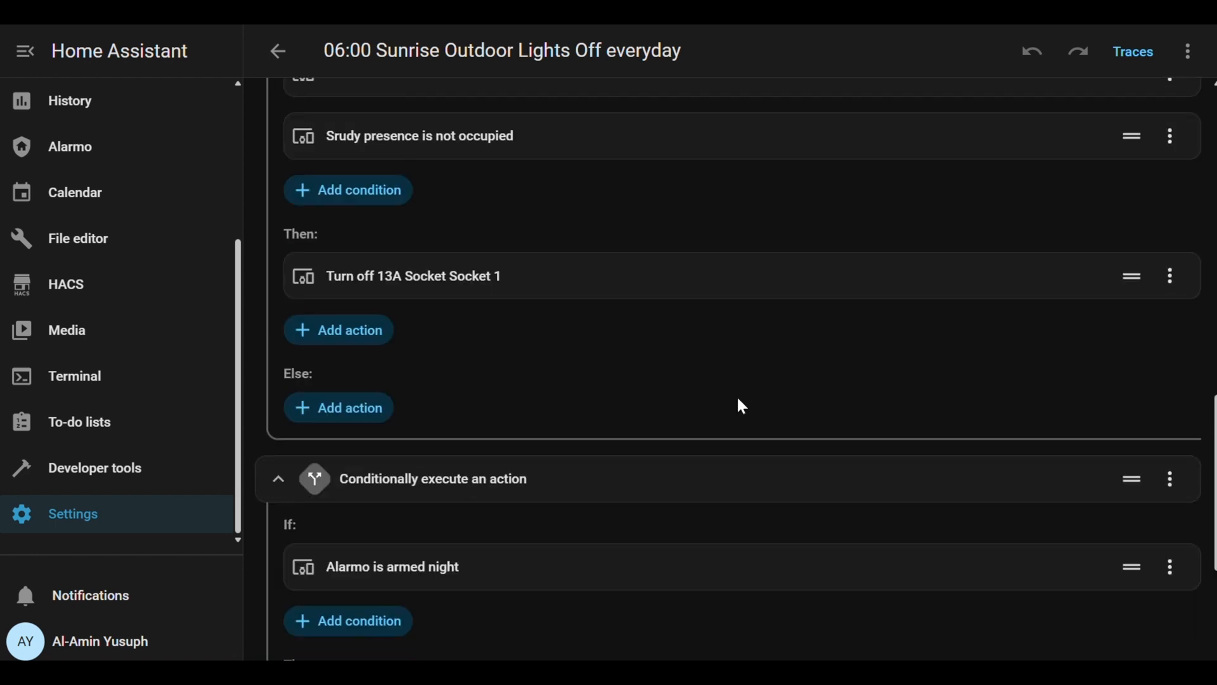
scroll(742, 406, up, 3)
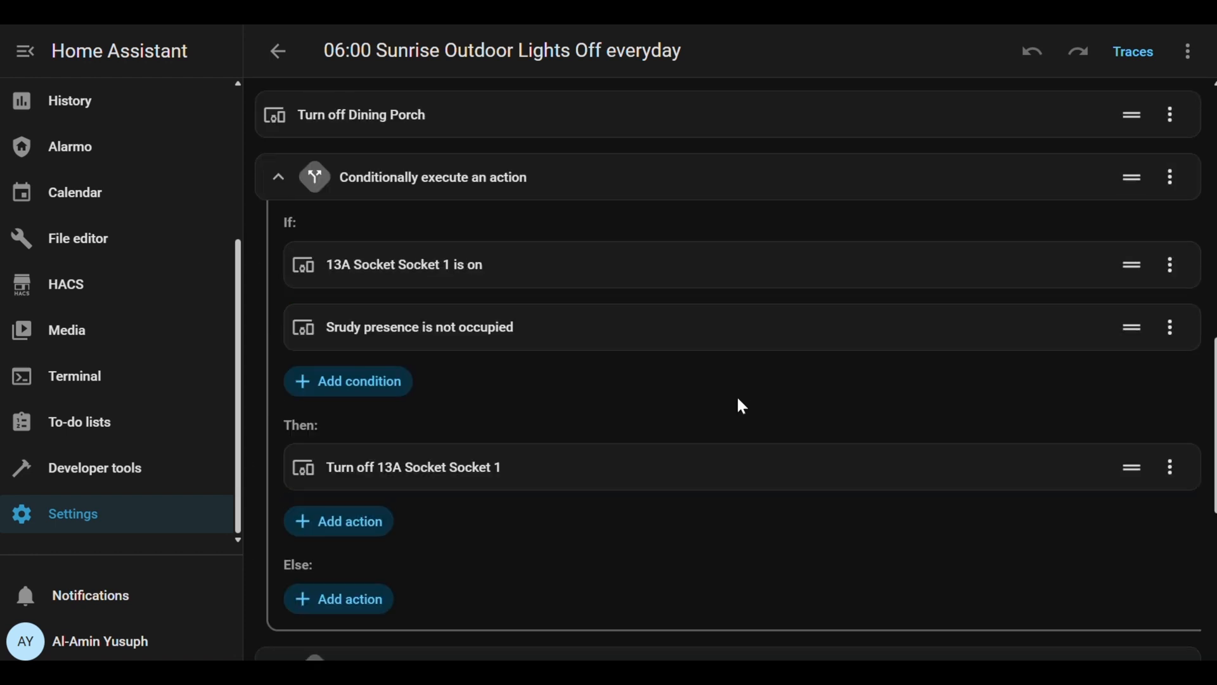
scroll(742, 407, up, 2)
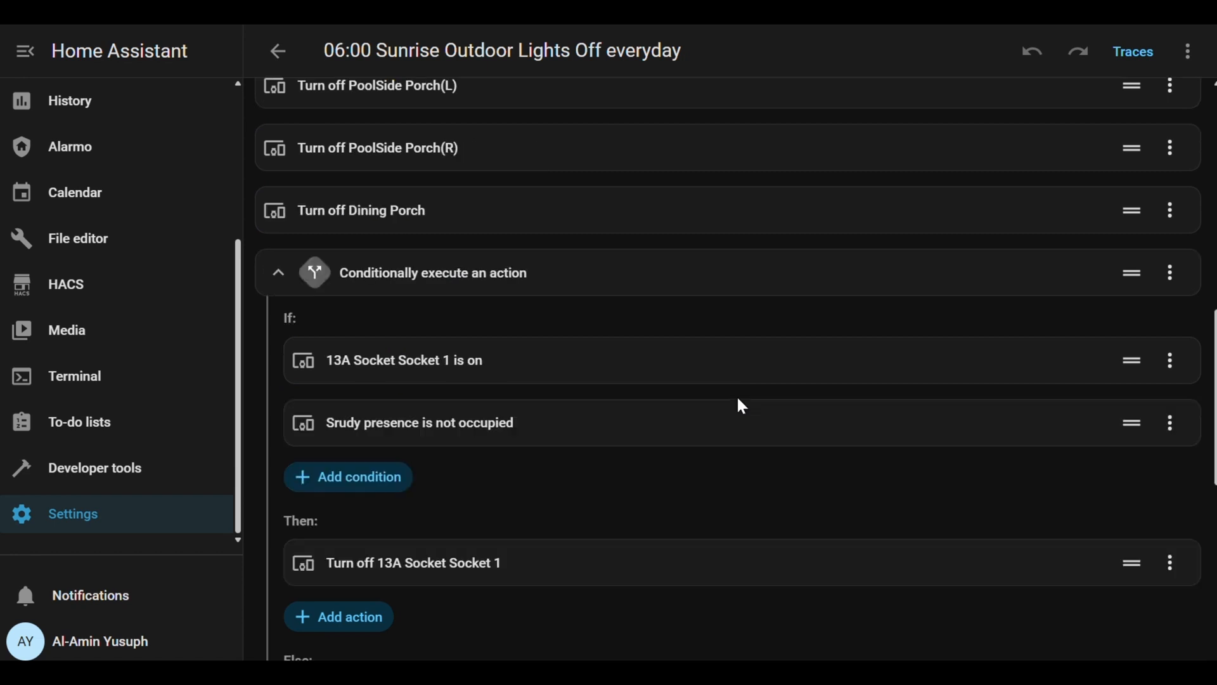
scroll(742, 407, up, 2)
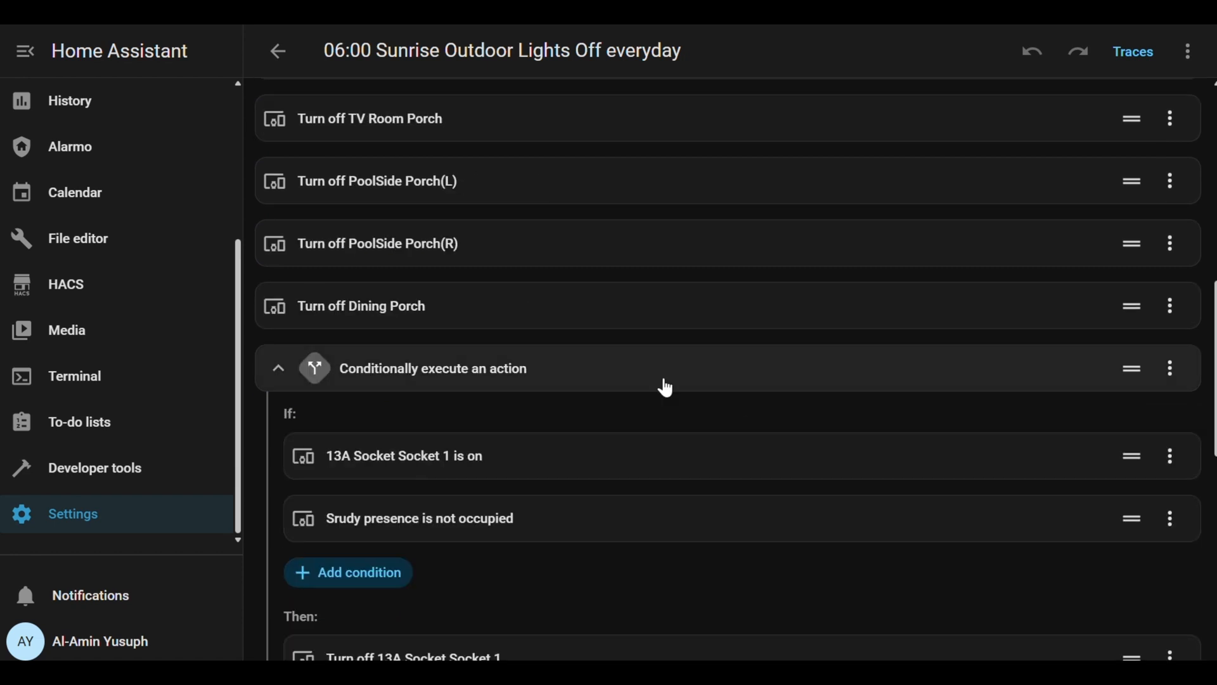
click(565, 376)
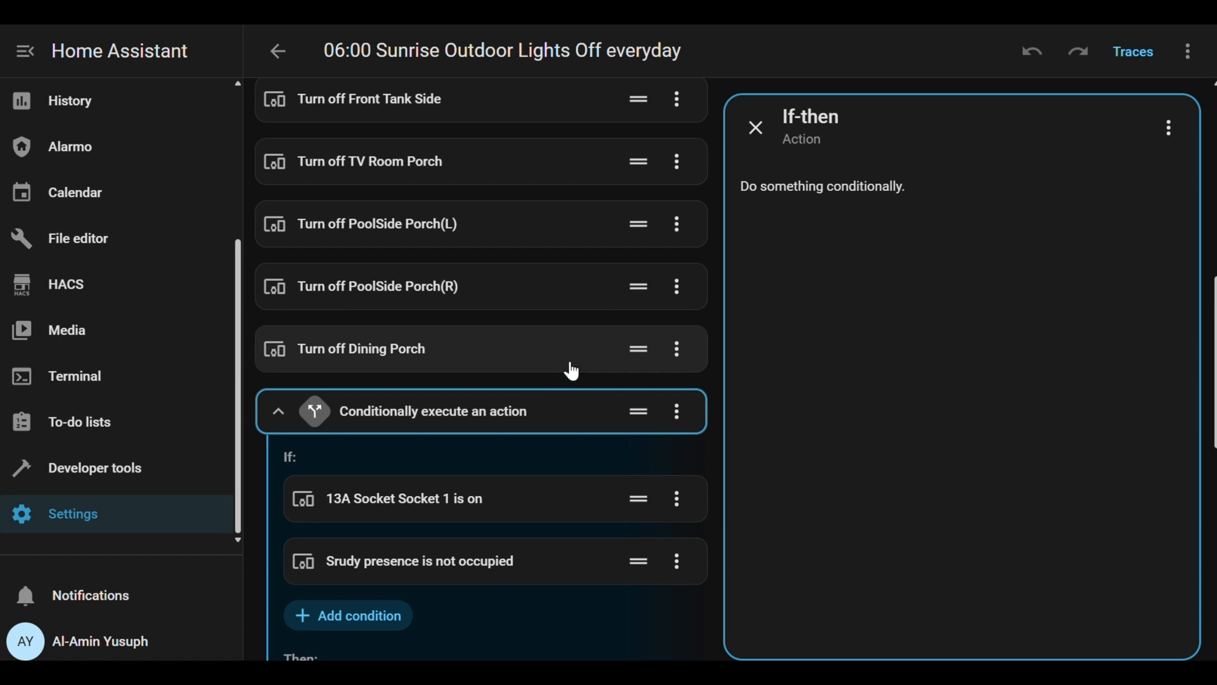
click(760, 129)
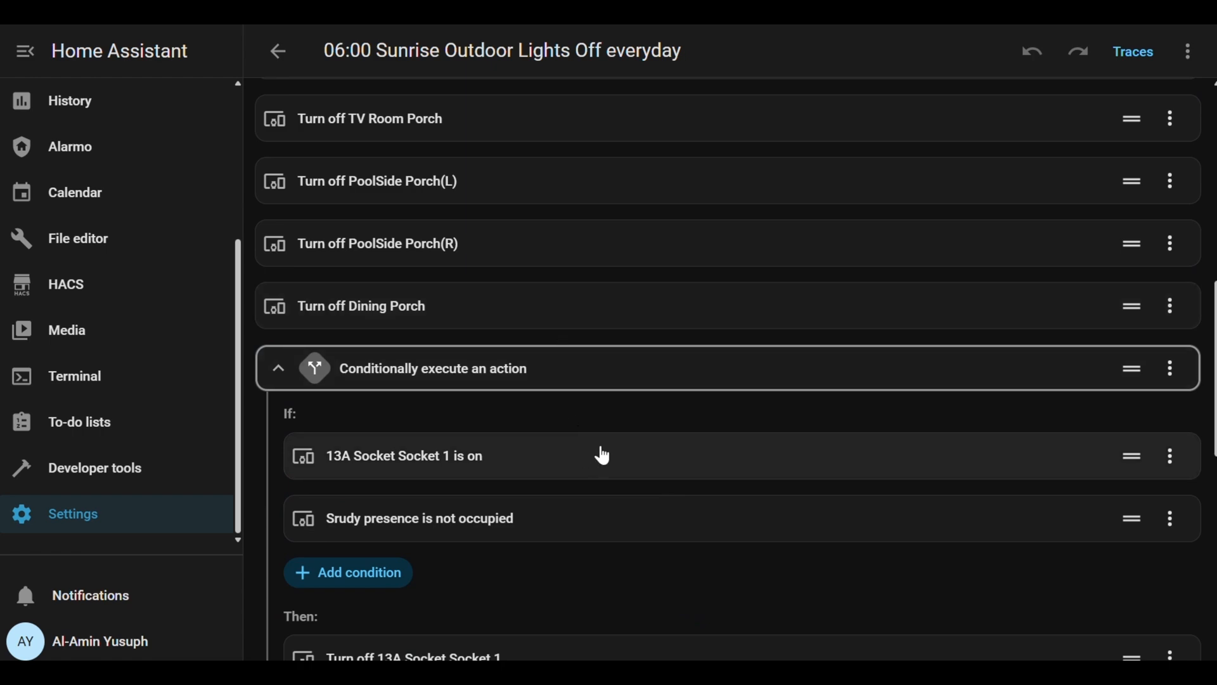
scroll(599, 456, up, 2)
- Add a media player "Play media" action at the end of the automation's main action list
scroll(599, 457, down, 12)
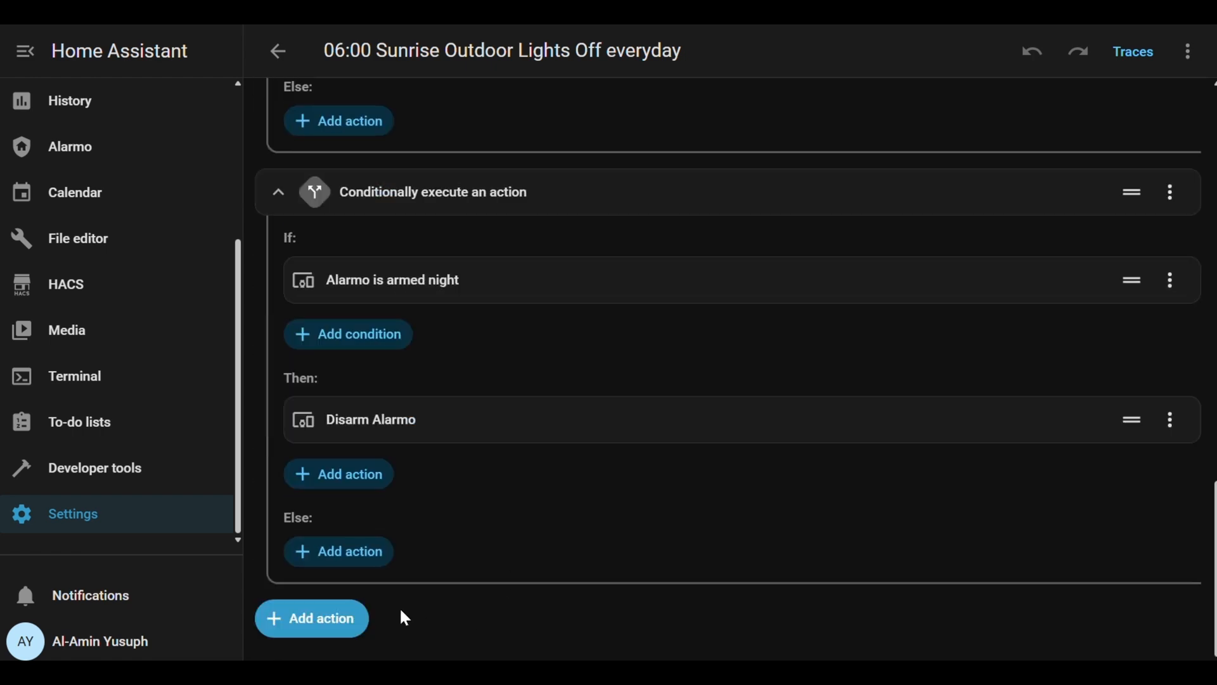
click(312, 619)
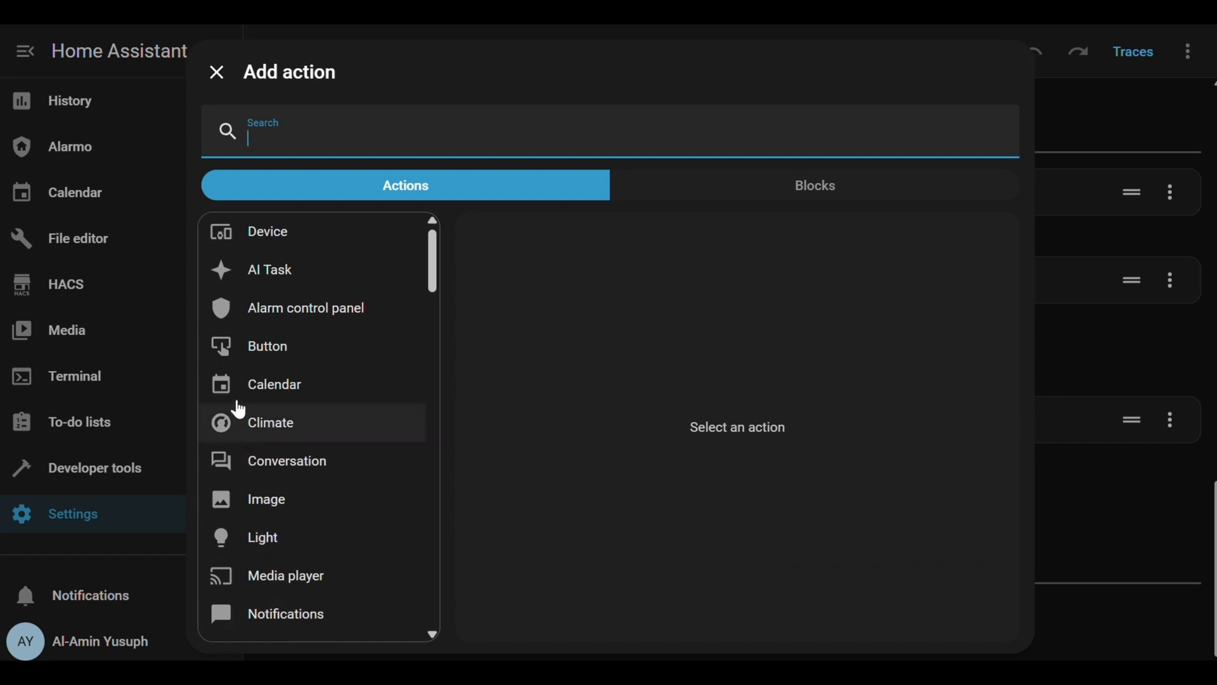
click(317, 577)
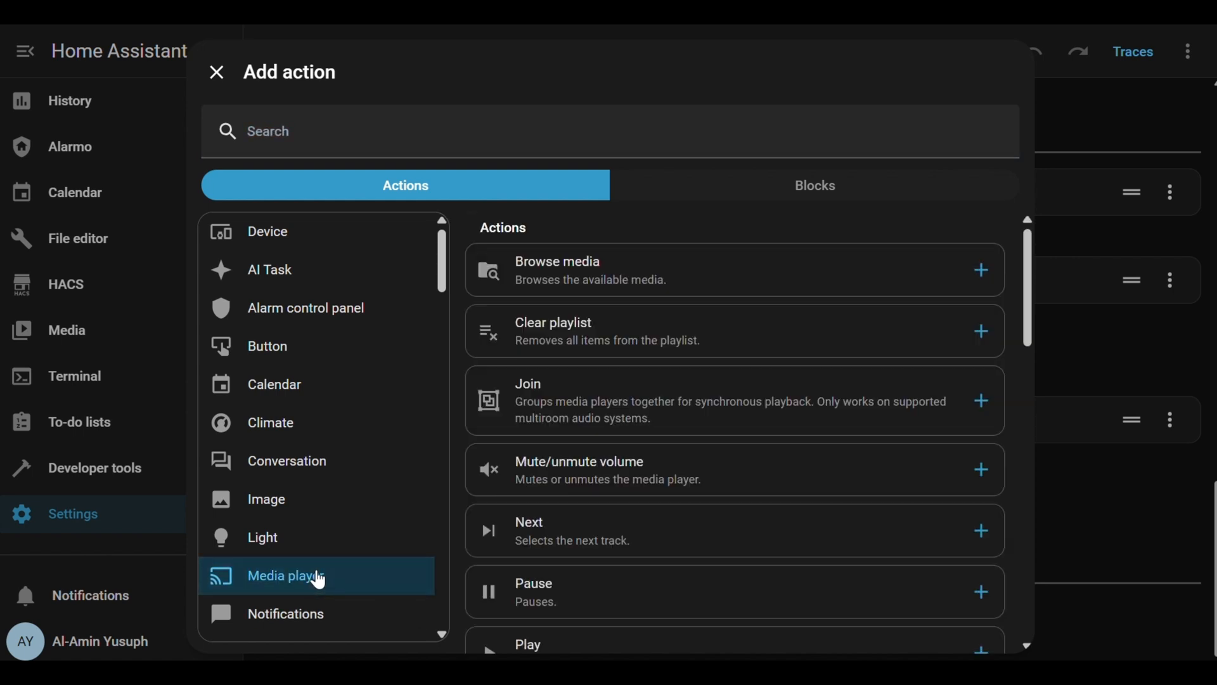
scroll(739, 531, down, 3)
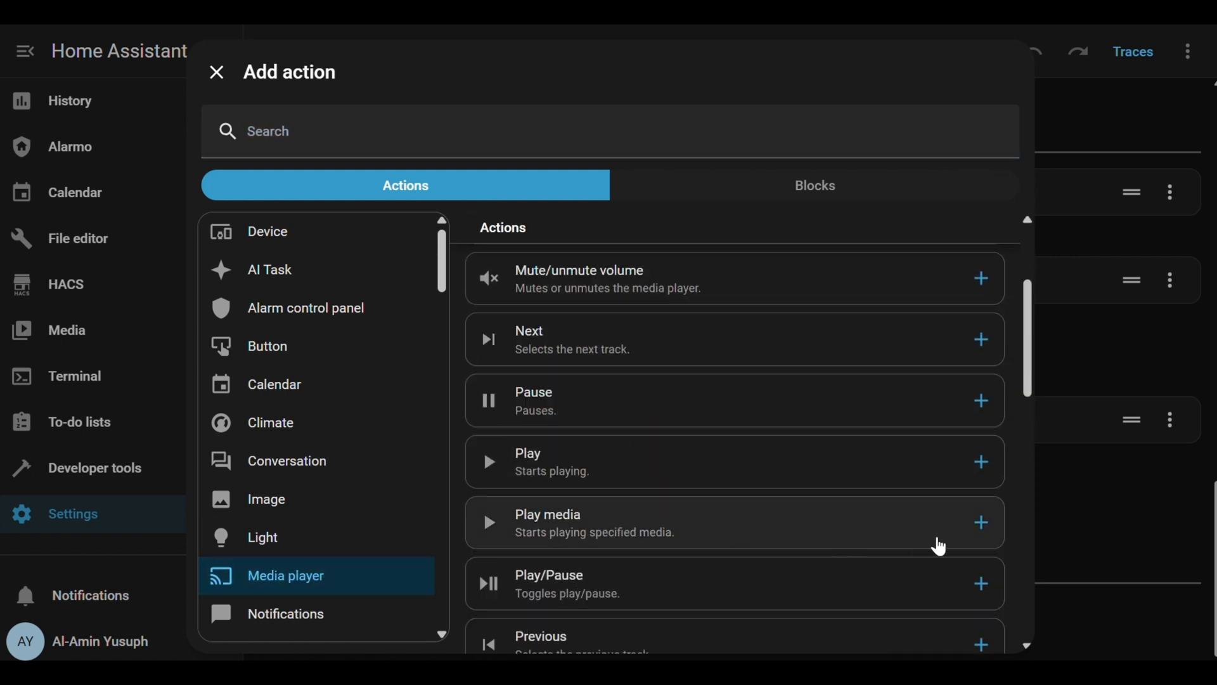
click(983, 524)
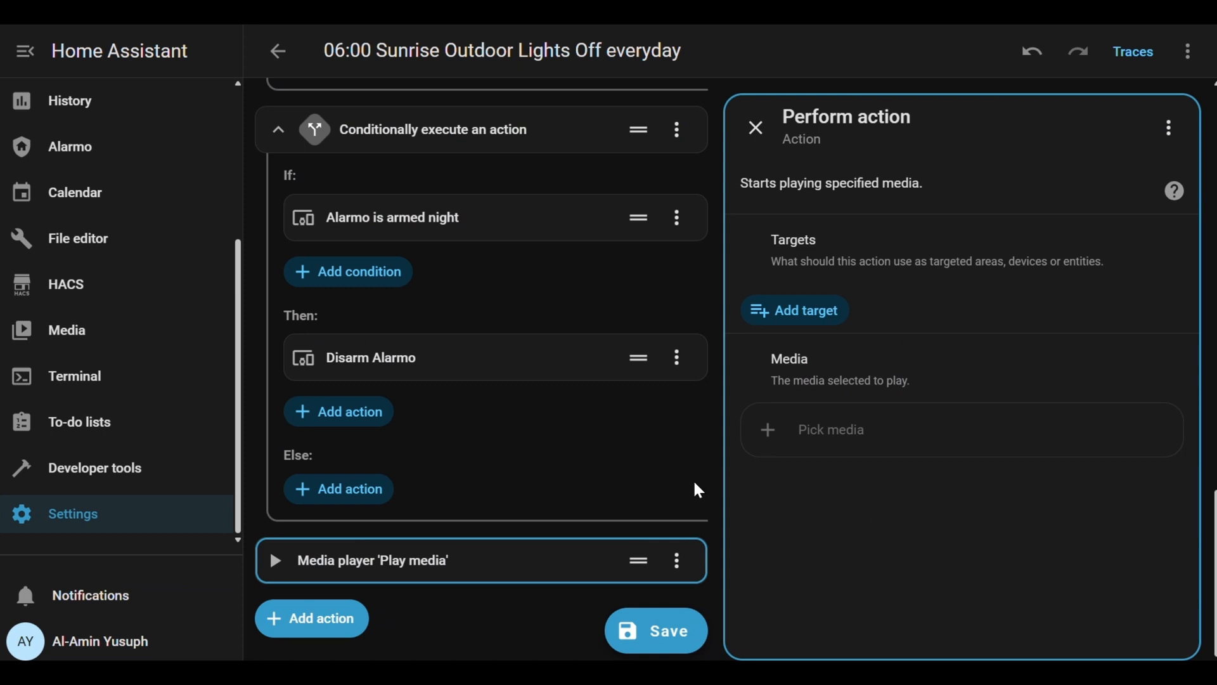
- Set the VLC-TELNET device as the target of the "Play media" action
click(819, 311)
scroll(877, 508, down, 5)
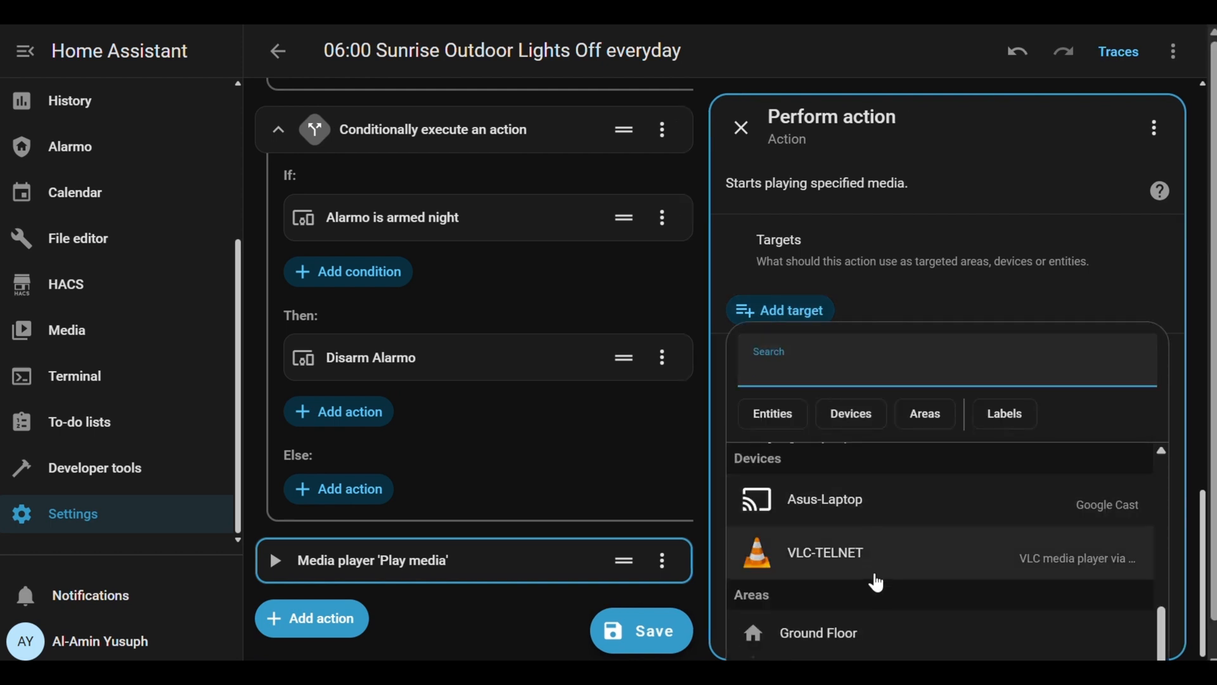
click(873, 571)
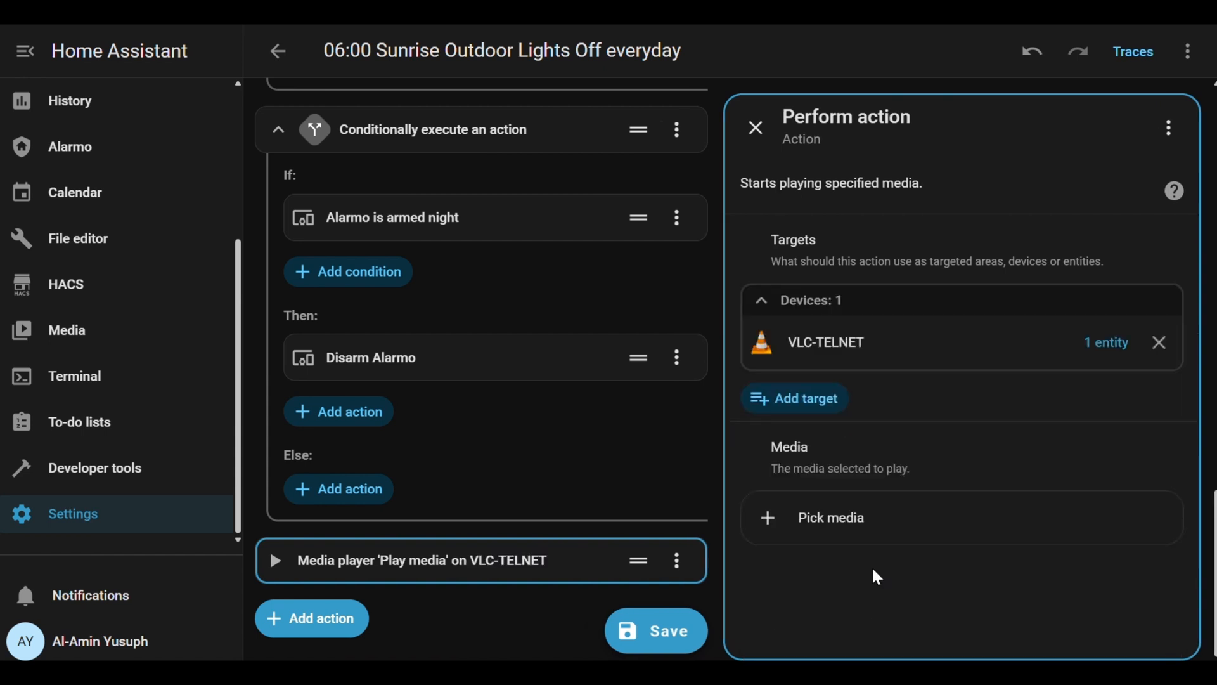
- Set the action's media to a Google Translate text-to-speech message in English reading "Outdoor lights switched off"
click(834, 517)
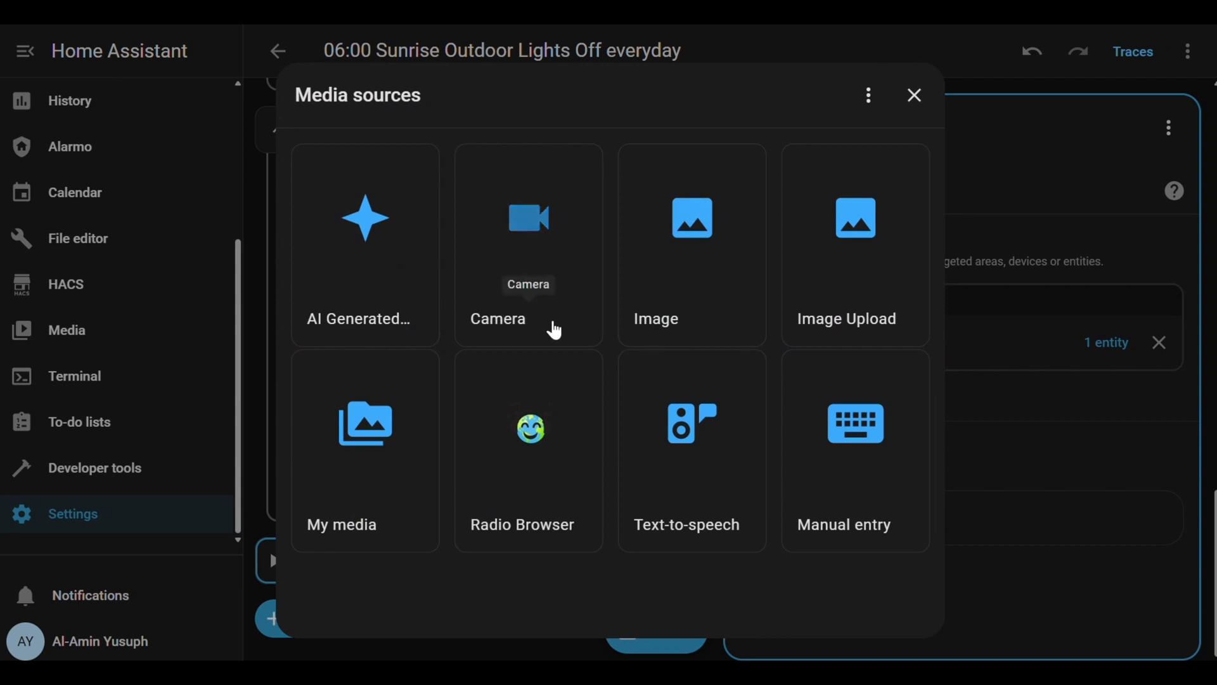
click(679, 449)
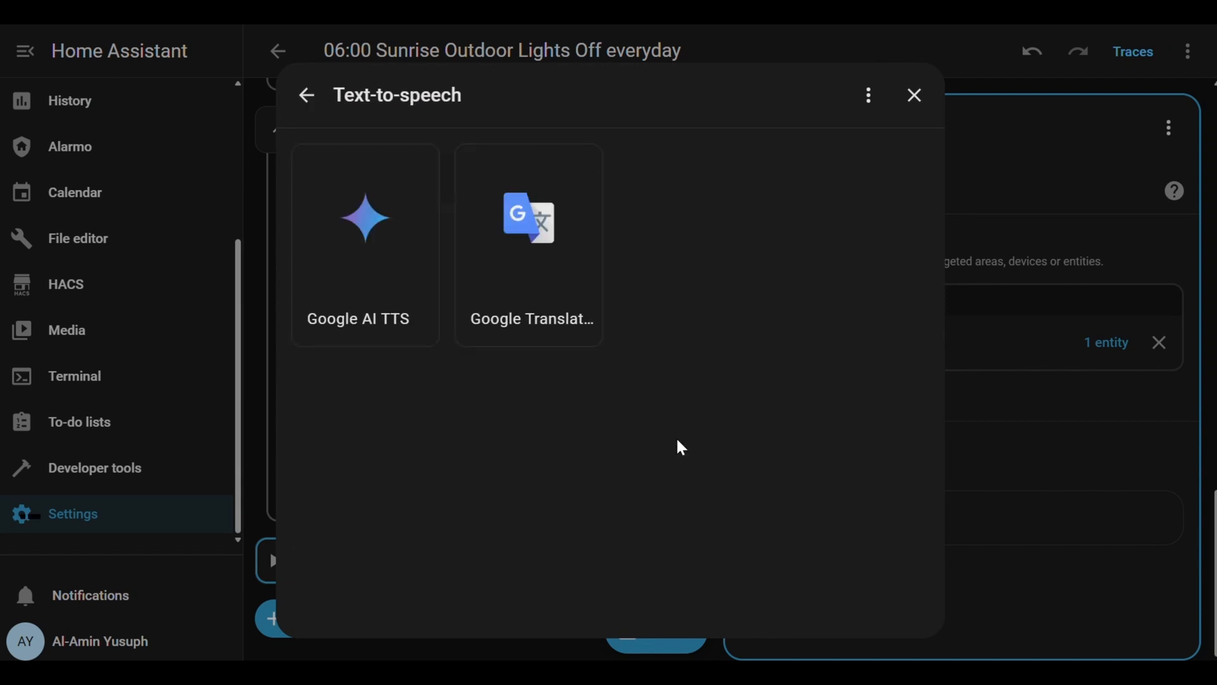
click(533, 236)
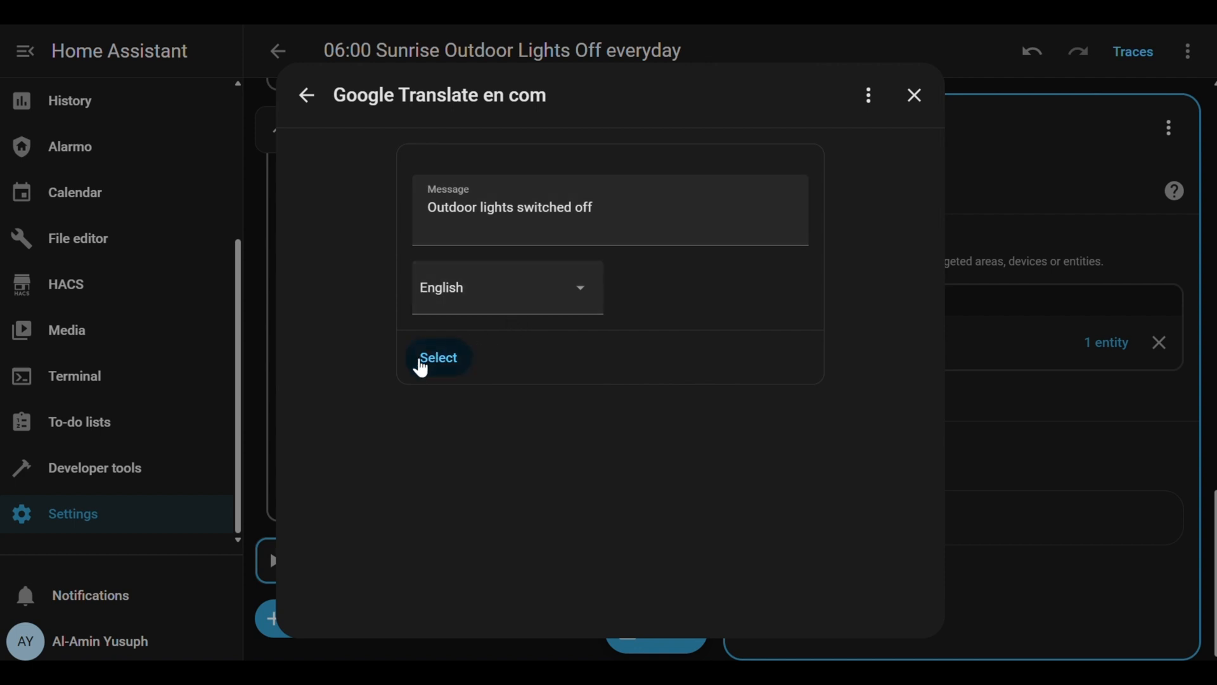
click(582, 295)
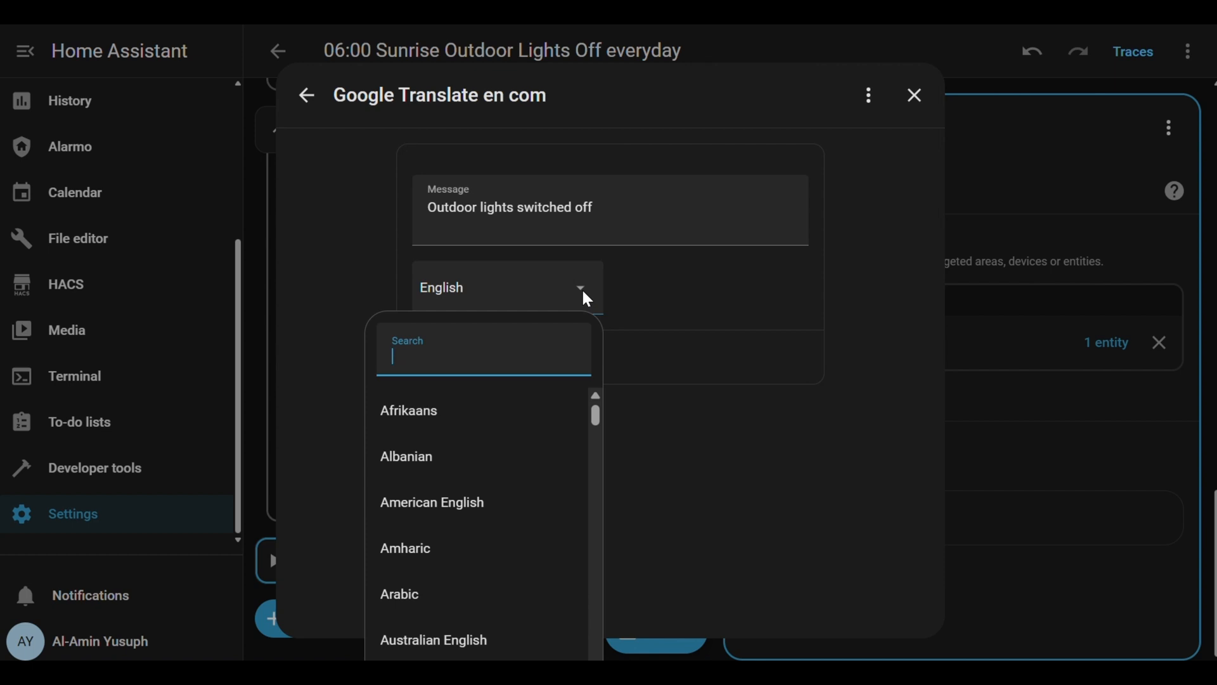
click(581, 291)
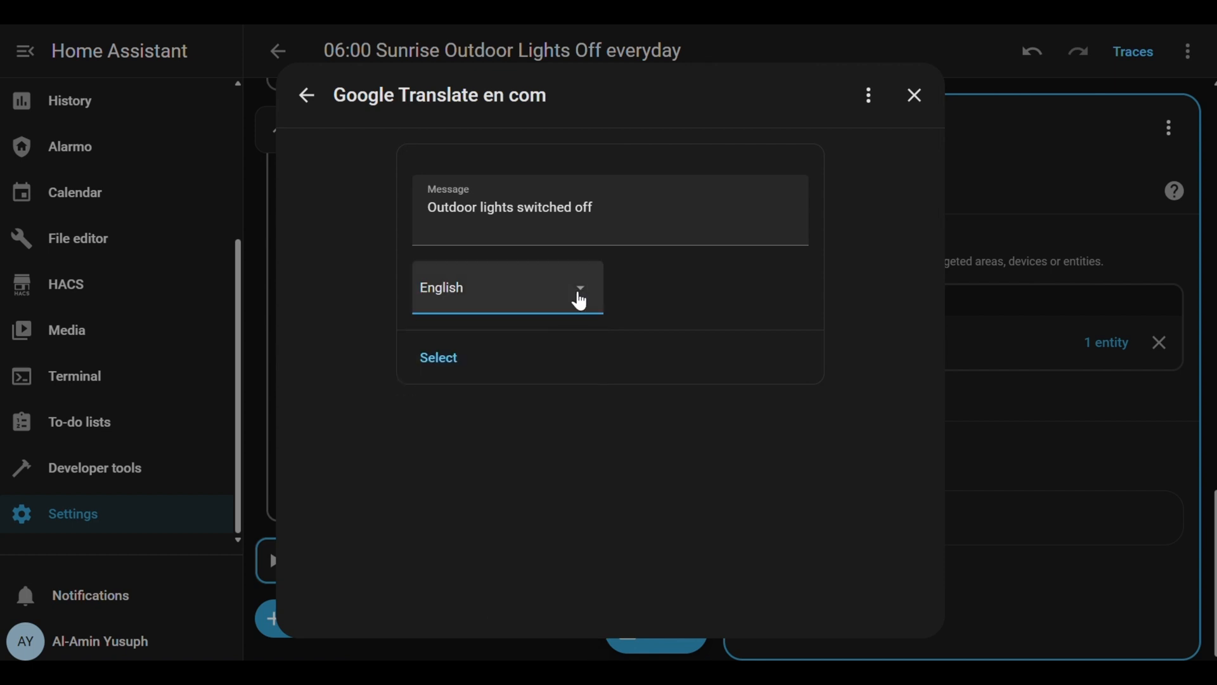
click(437, 358)
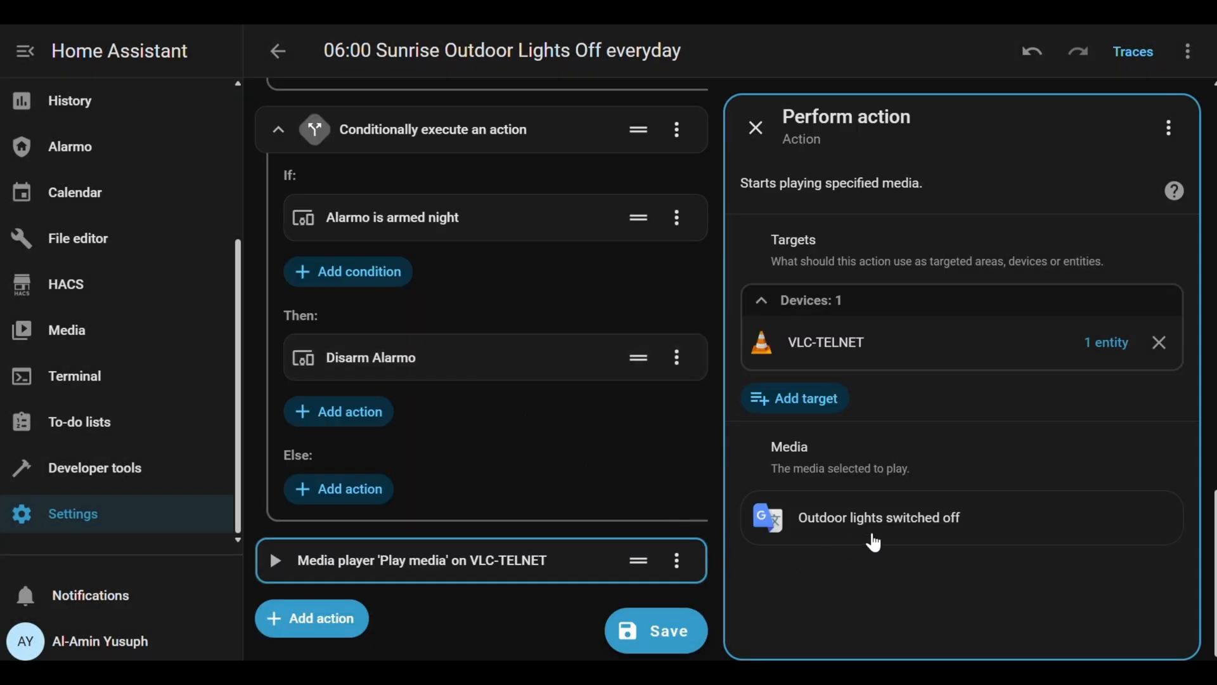
- Close the "Play media" action's settings and save the automation
click(756, 128)
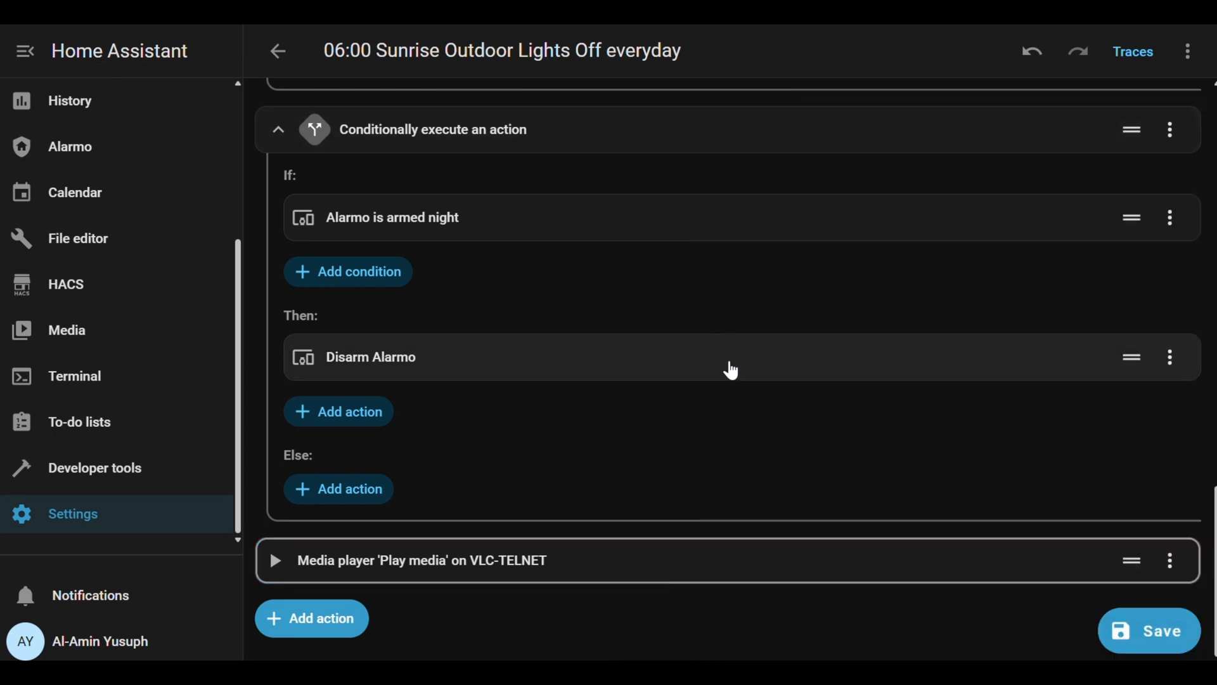
click(1153, 639)
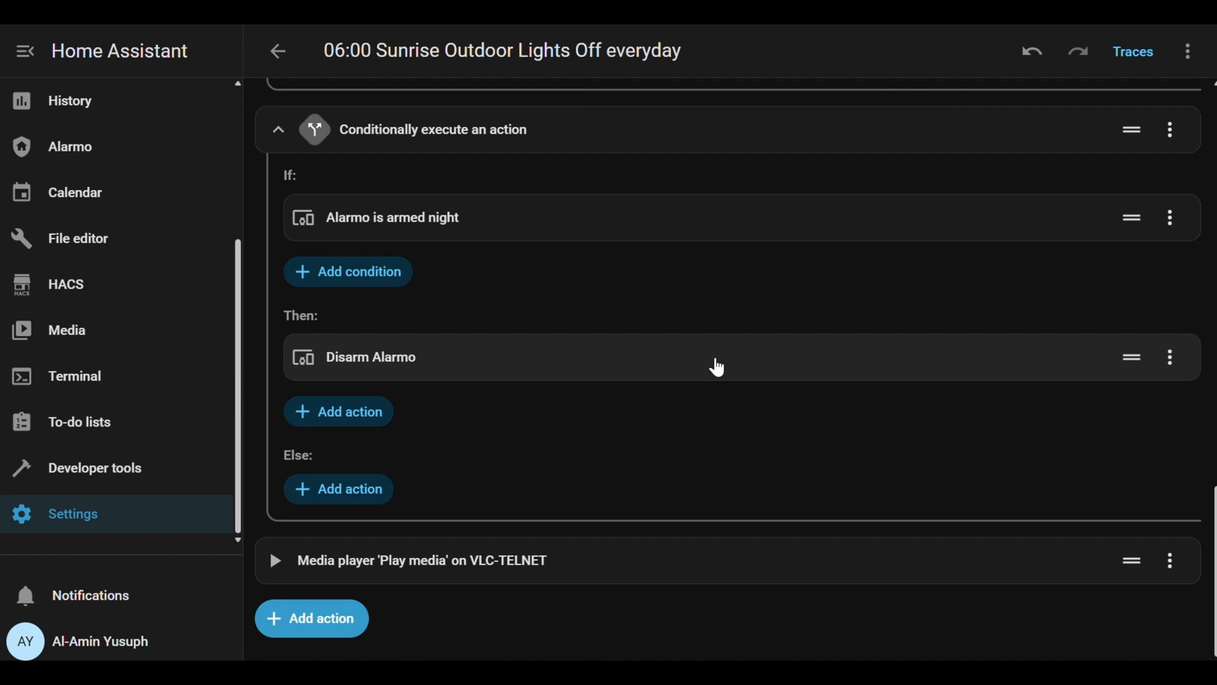
scroll(654, 364, up, 1)
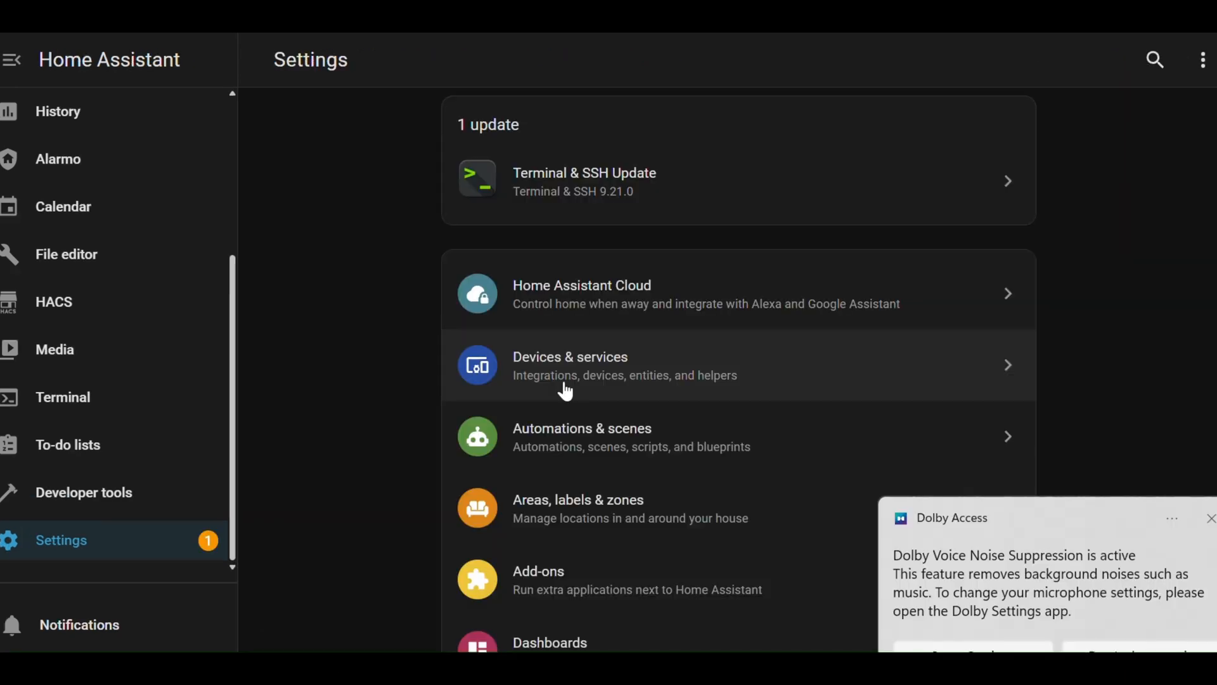
- Open the VLC-TELNET device in the VLC media player via Telnet integration and set its volume to about half
click(563, 381)
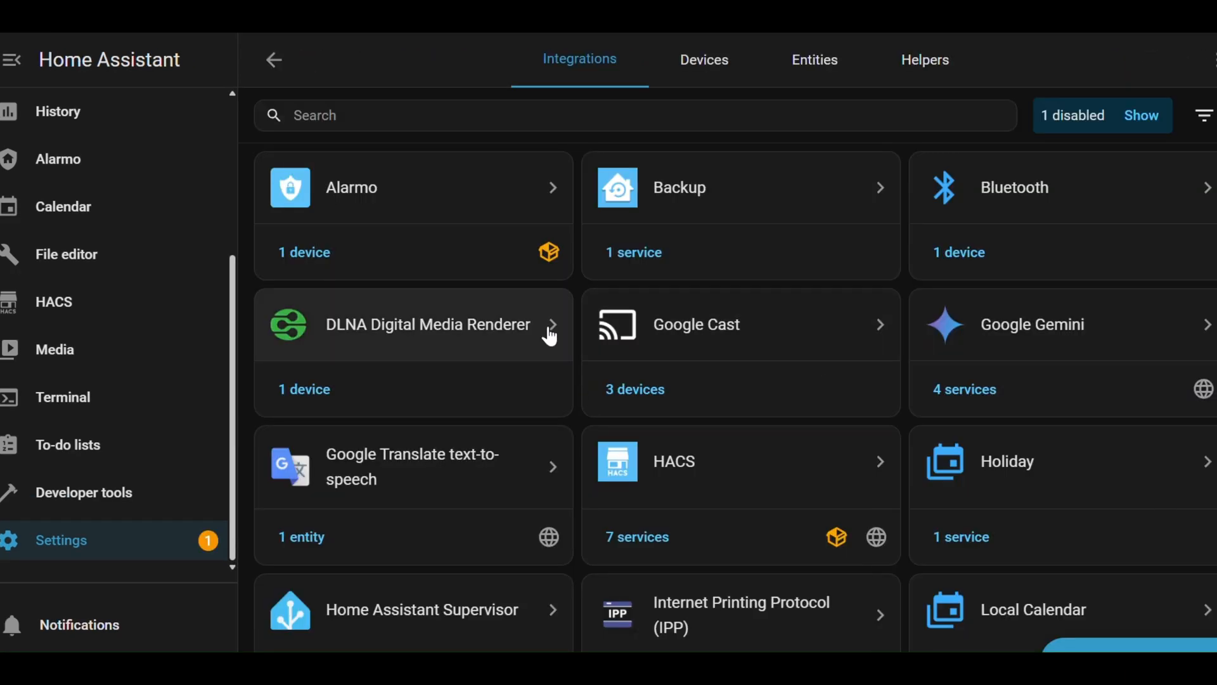
scroll(549, 336, down, 9)
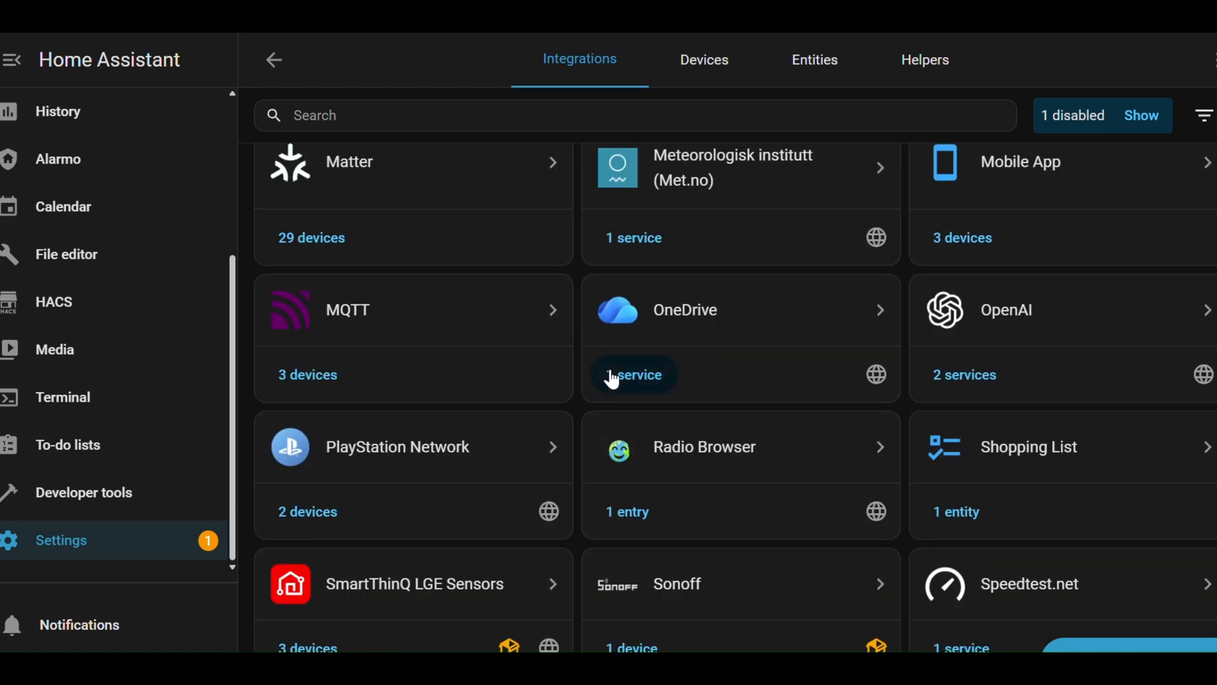
scroll(612, 378, down, 6)
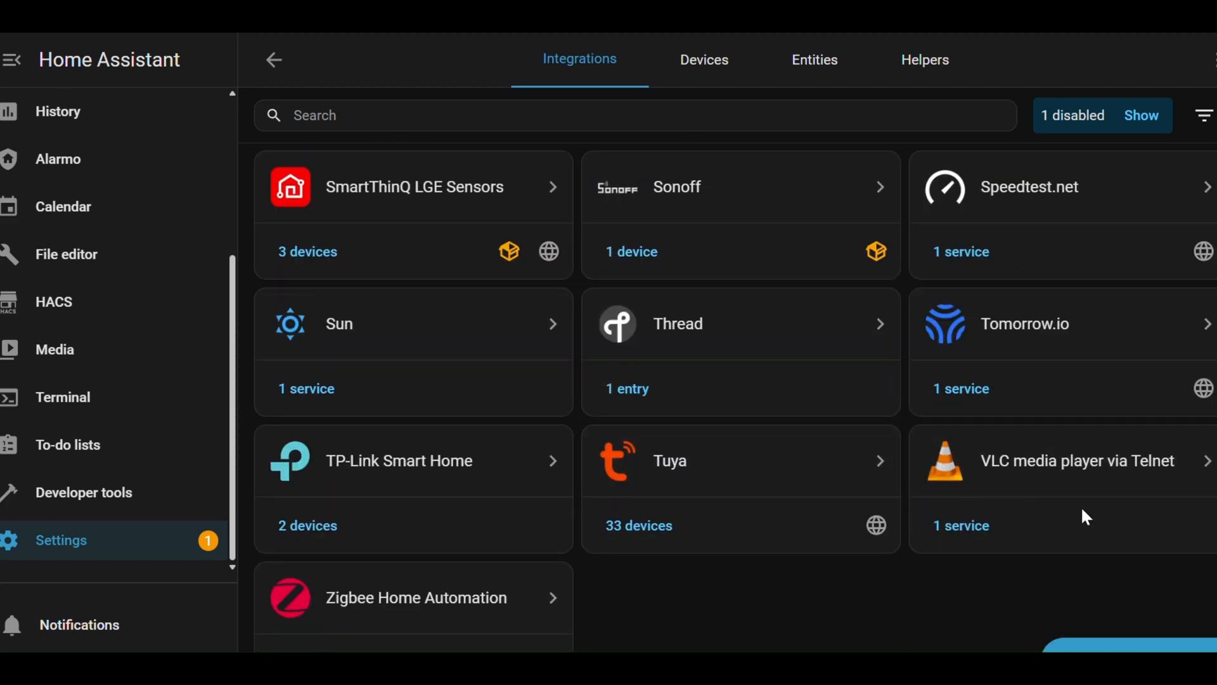
click(1072, 472)
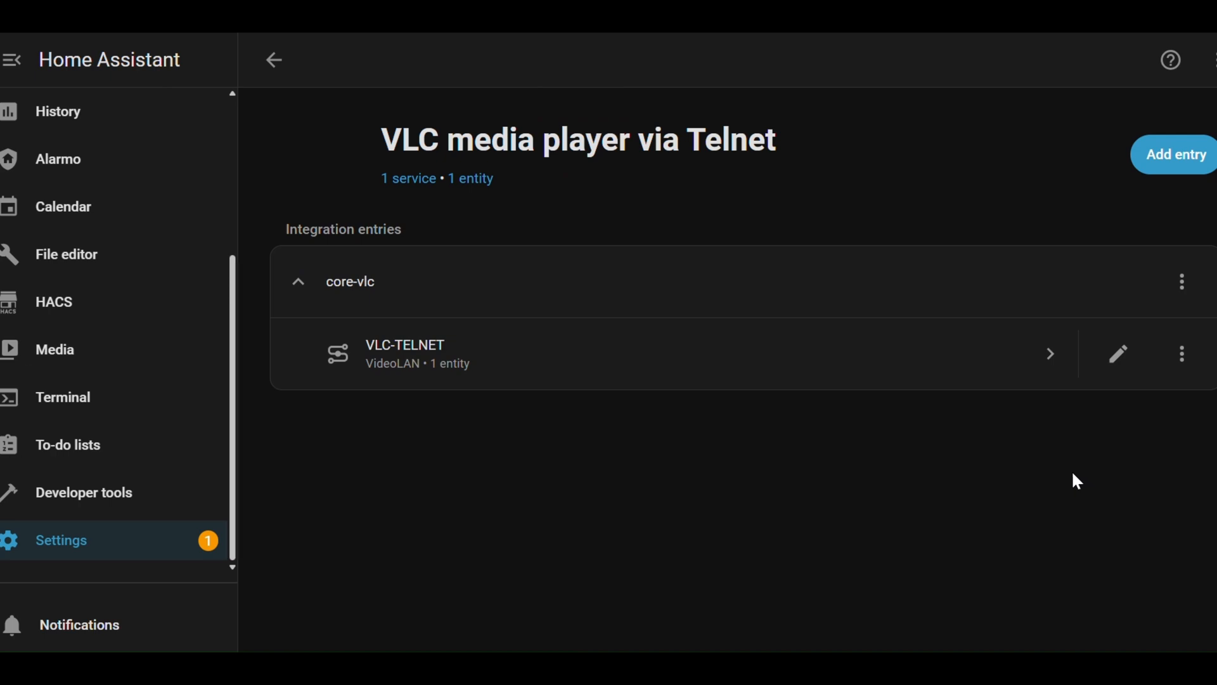
click(501, 373)
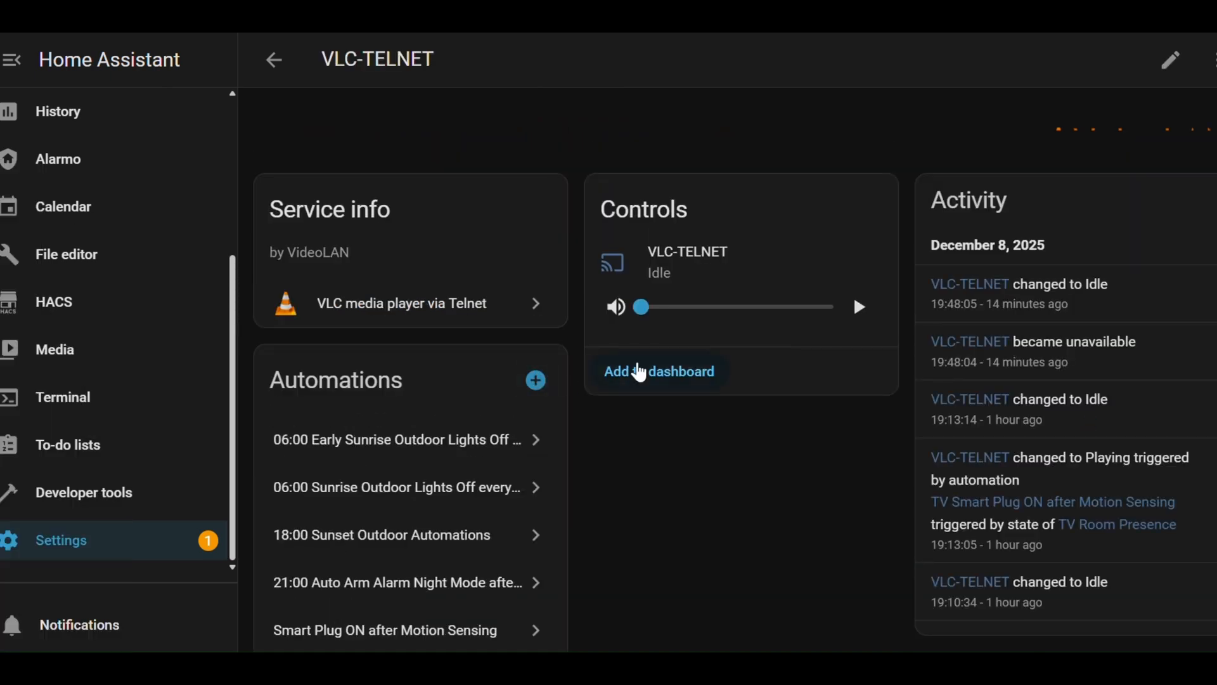
drag(641, 310, 732, 327)
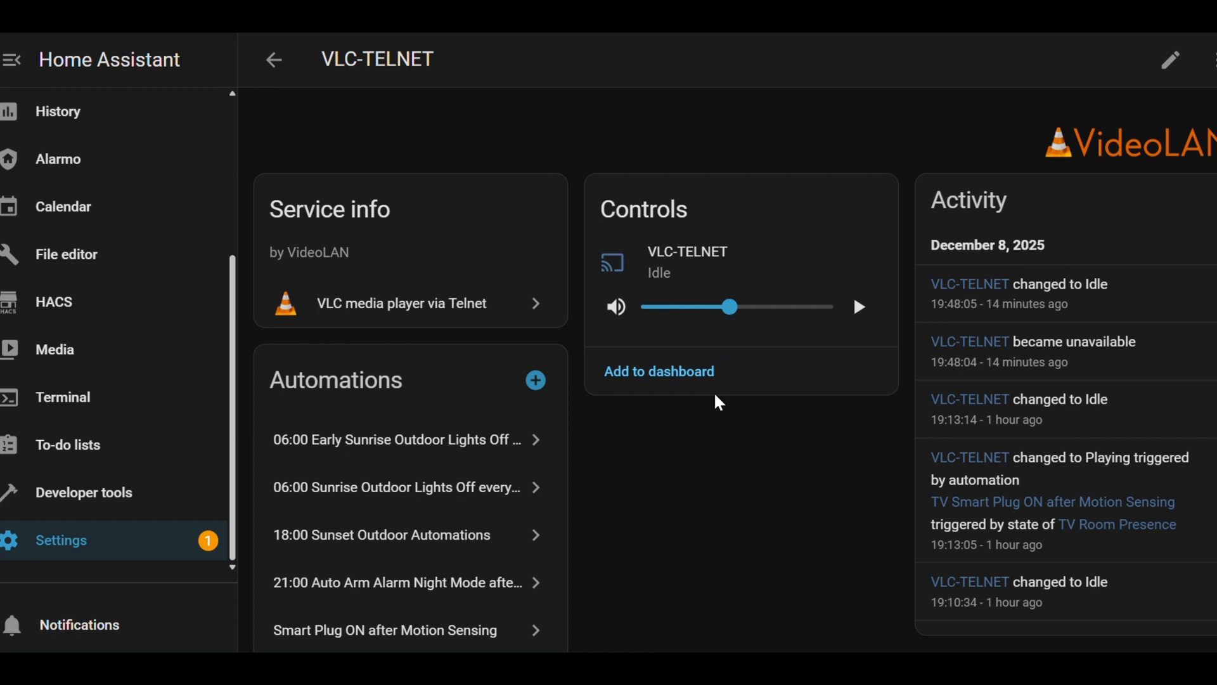